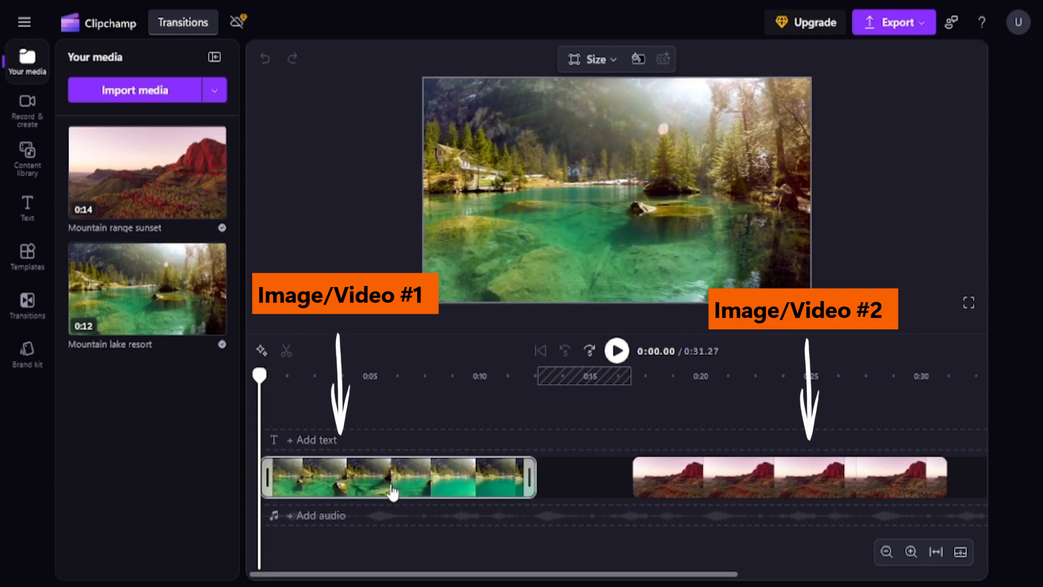
# - Move the Mountain range sunset clip directly after the Mountain lake resort clip to close the timeline gap
pyautogui.click(740, 489)
pyautogui.click(396, 494)
pyautogui.click(712, 495)
pyautogui.click(438, 489)
pyautogui.click(654, 490)
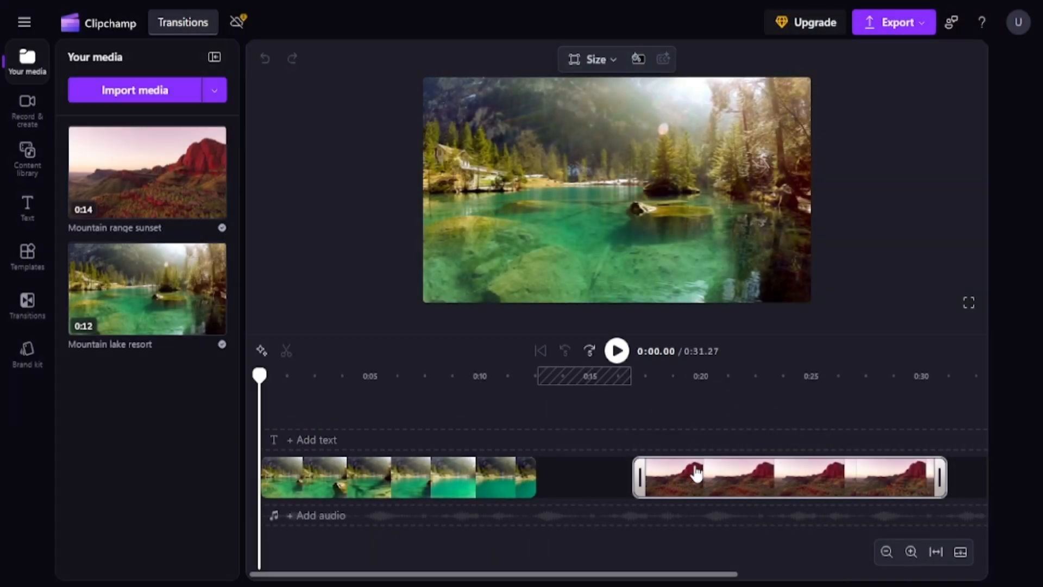
pyautogui.moveTo(837, 483); pyautogui.dragTo(737, 479)
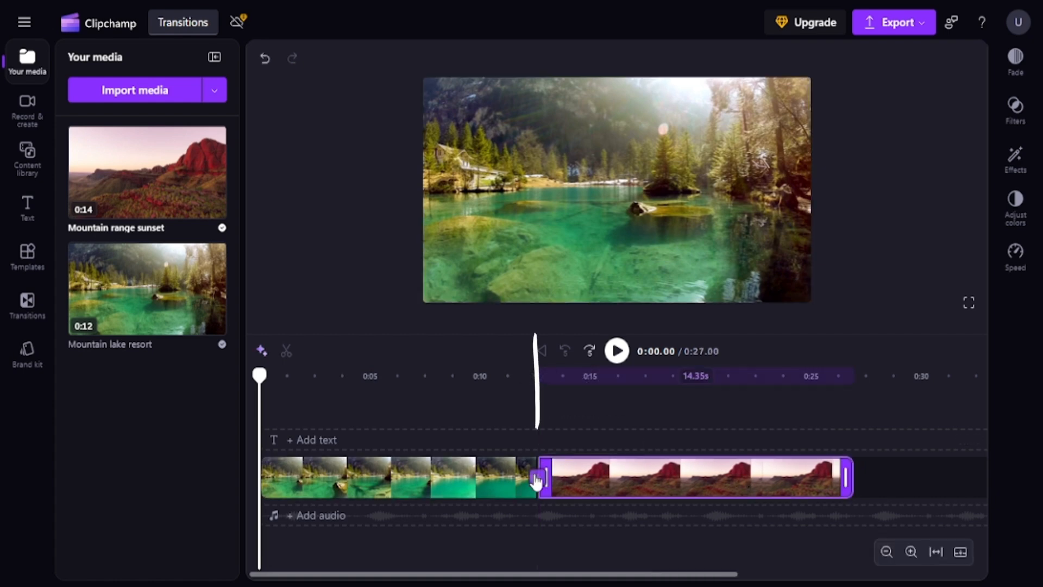
# - Add a cross fade transition at the join between the two clips and open its settings
pyautogui.moveTo(538, 481)
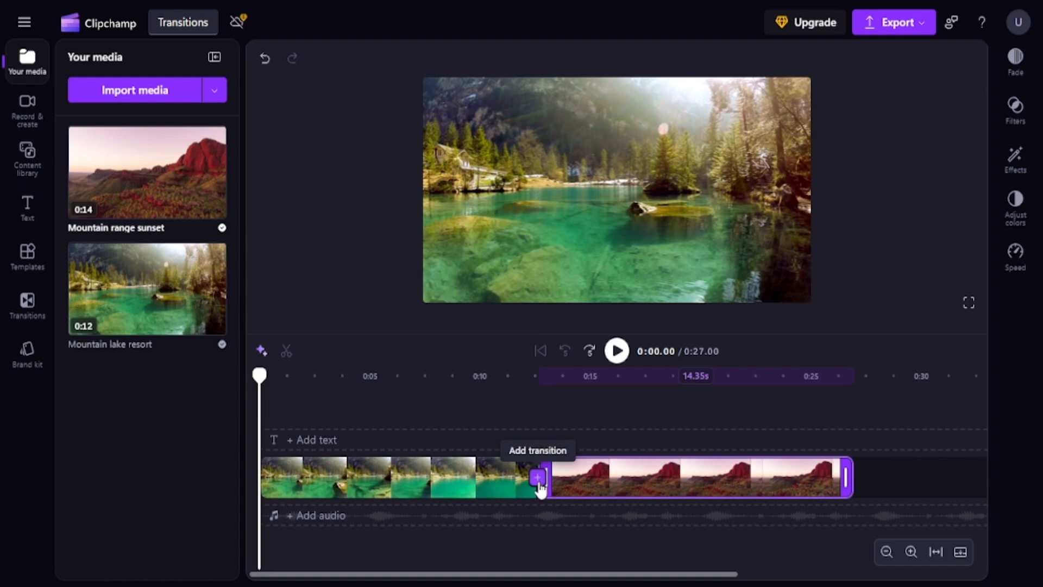
pyautogui.click(538, 478)
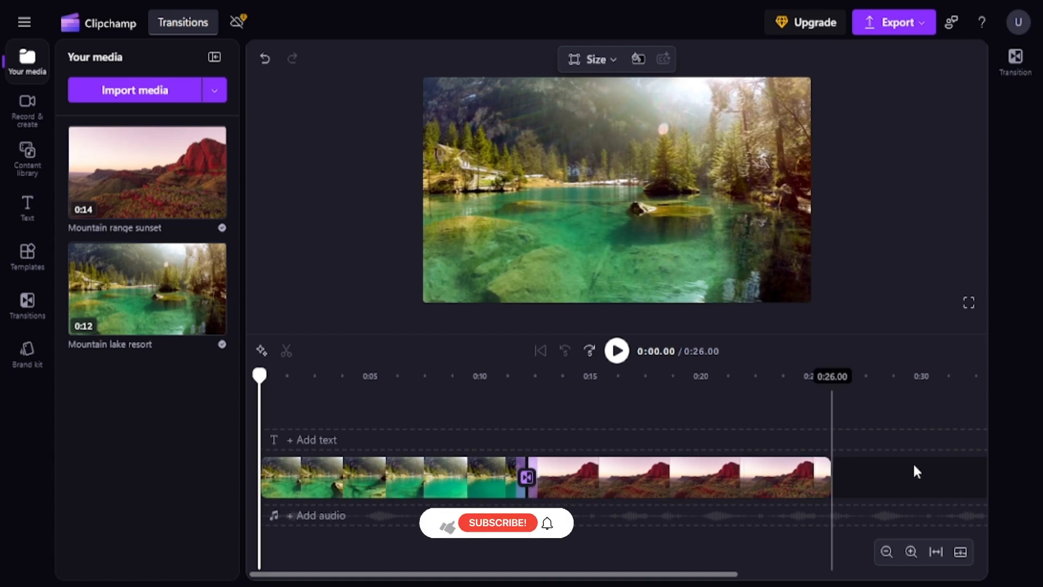
pyautogui.click(1012, 83)
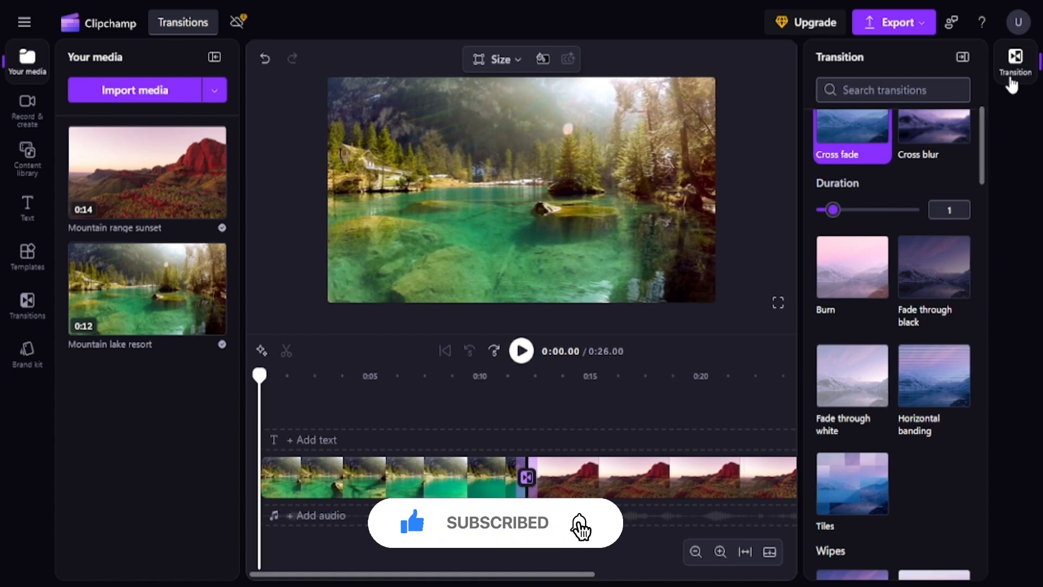
# - Look through the fades, wipes, and zooms and spins offered for the selected transition
pyautogui.scroll(2, 935, 298)
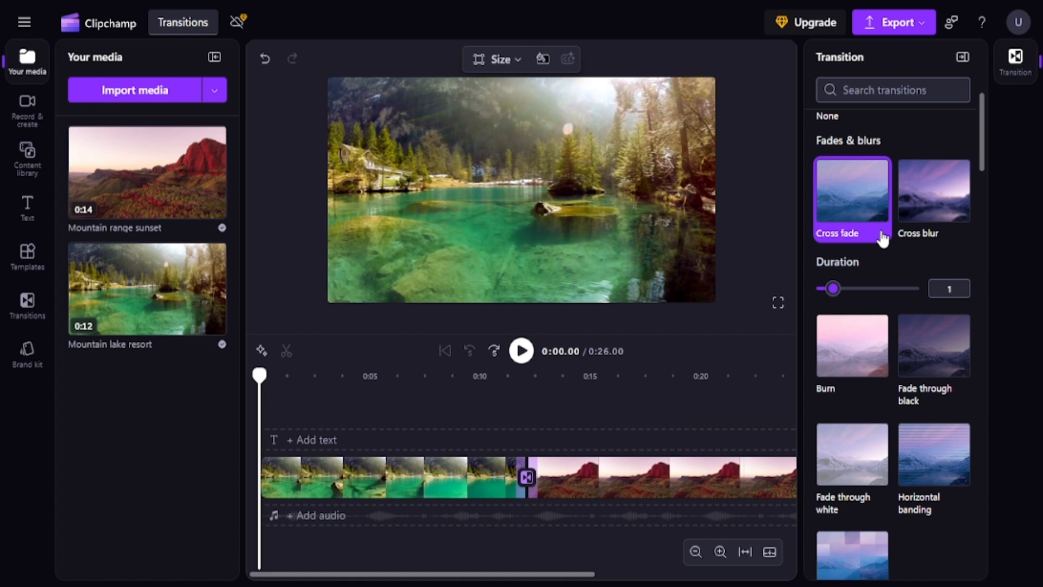
pyautogui.scroll(-10, 885, 251)
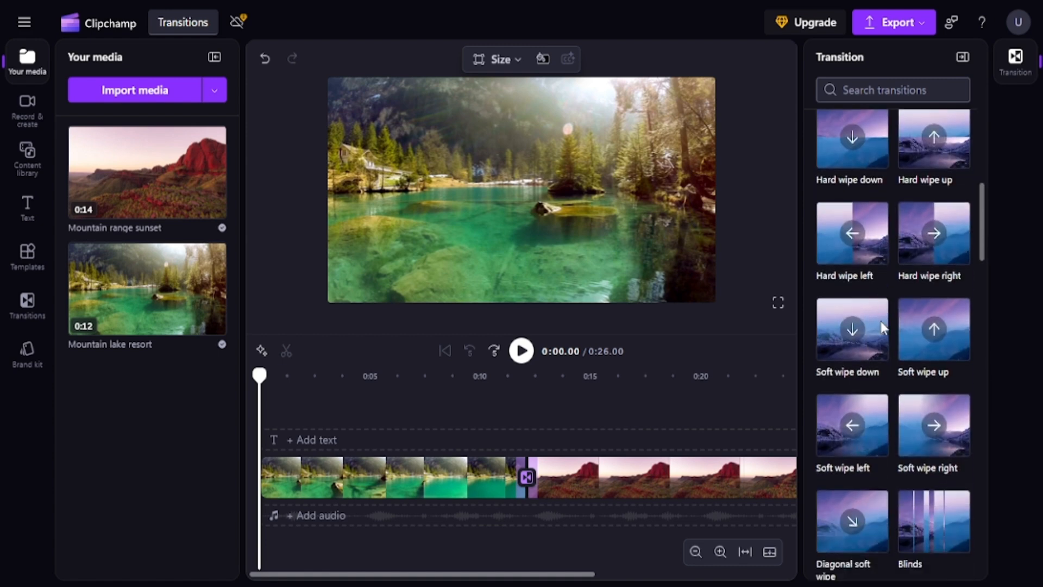
pyautogui.scroll(-8, 820, 412)
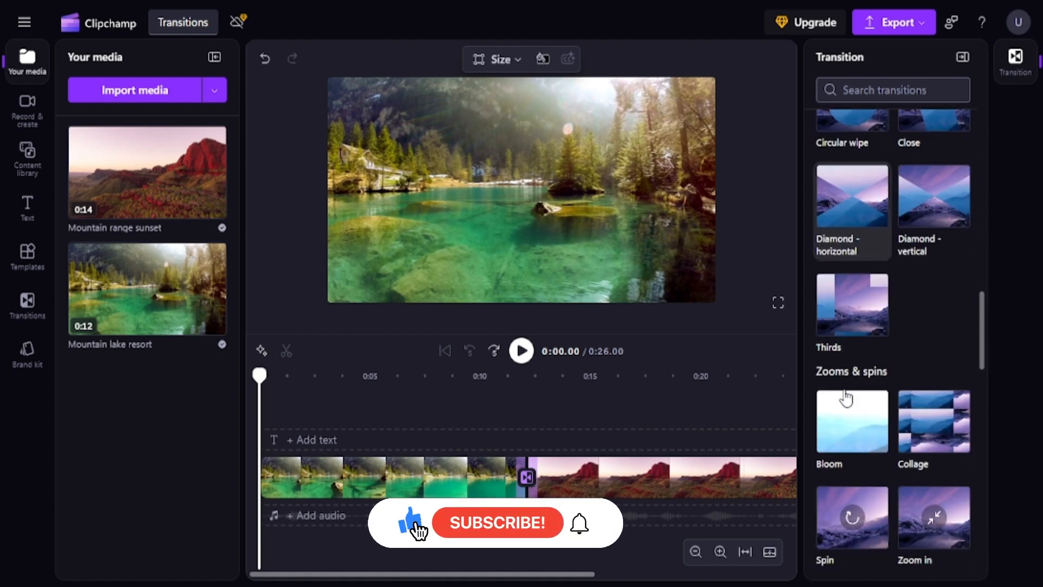
pyautogui.scroll(20, 869, 424)
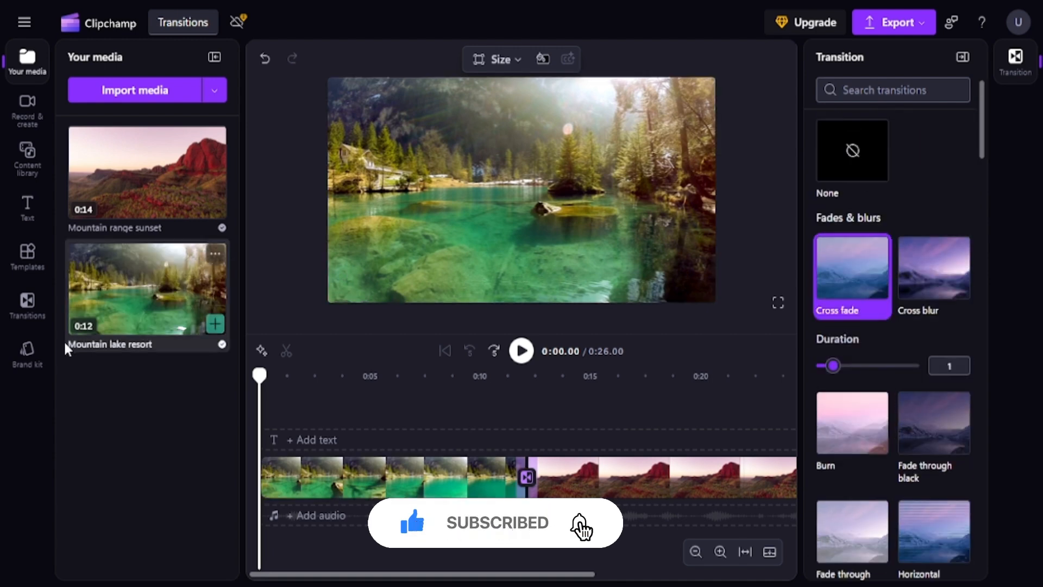
# - Apply the Burn transition from the widened transitions library to the join between the clips and start a playback preview
pyautogui.click(29, 307)
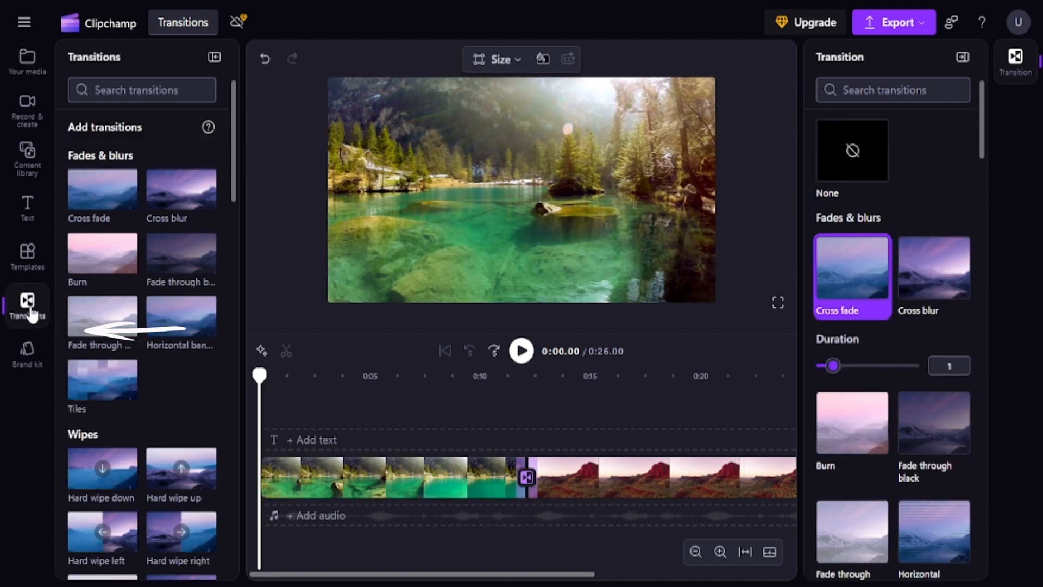
pyautogui.click(1016, 60)
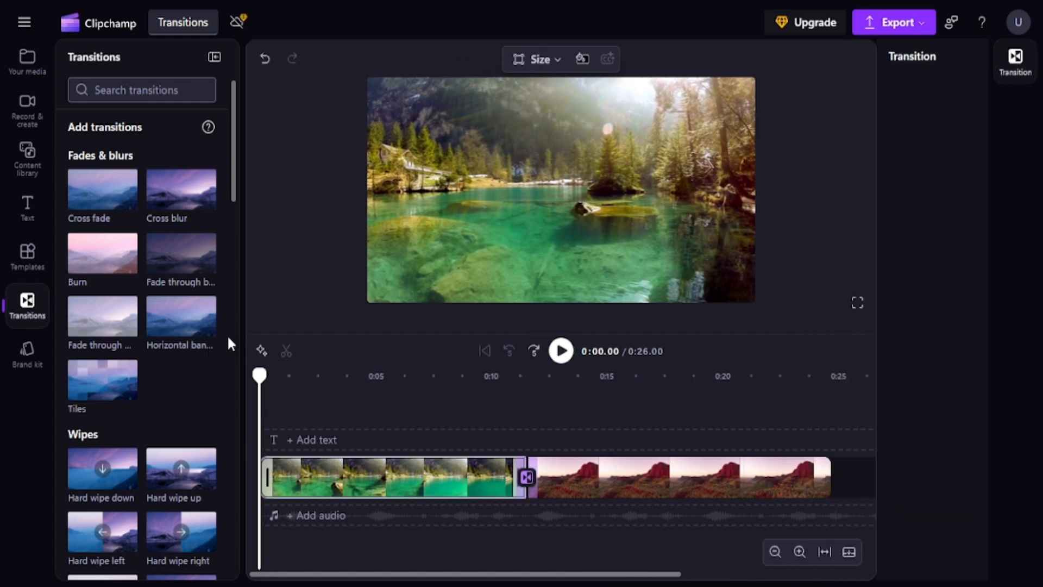
pyautogui.moveTo(242, 310); pyautogui.dragTo(391, 309)
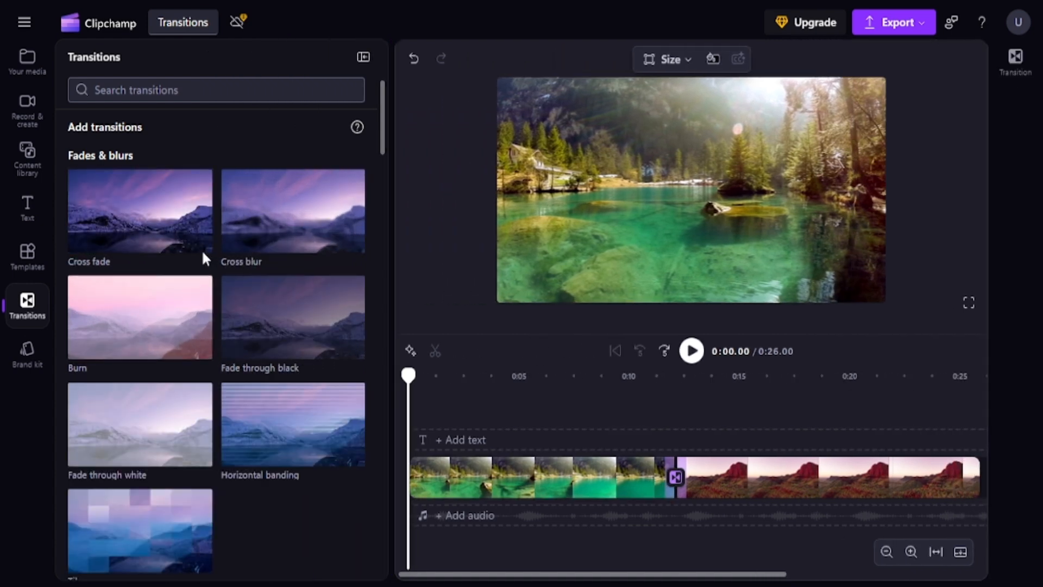
pyautogui.scroll(-6, 202, 257)
pyautogui.scroll(6, 266, 513)
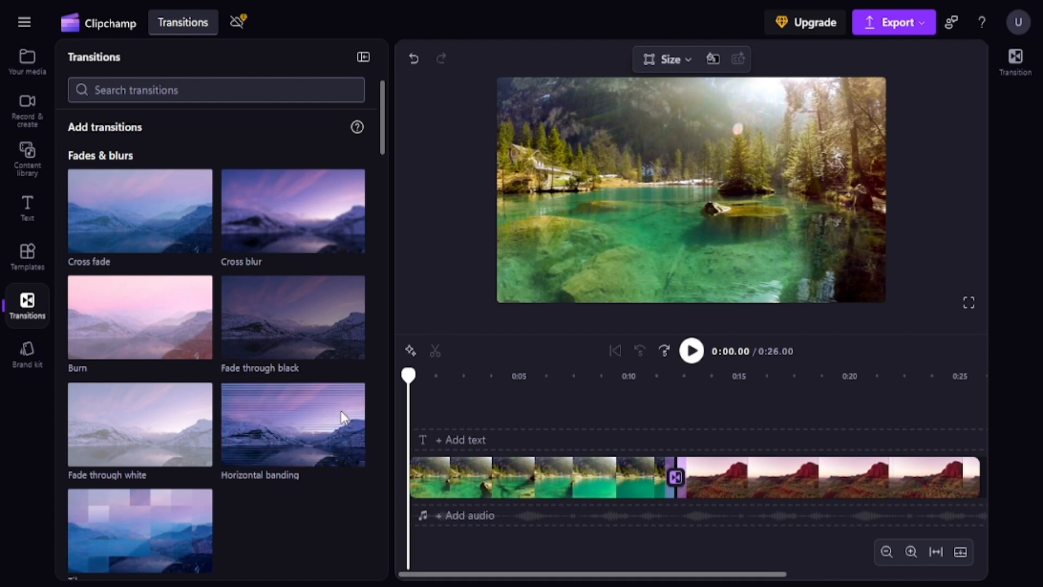
pyautogui.moveTo(111, 314)
pyautogui.mouseDown()
pyautogui.moveTo(494, 340)
pyautogui.moveTo(631, 413)
pyautogui.moveTo(651, 445)
pyautogui.moveTo(725, 458)
pyautogui.moveTo(678, 506)
pyautogui.moveTo(674, 492)
pyautogui.mouseUp()
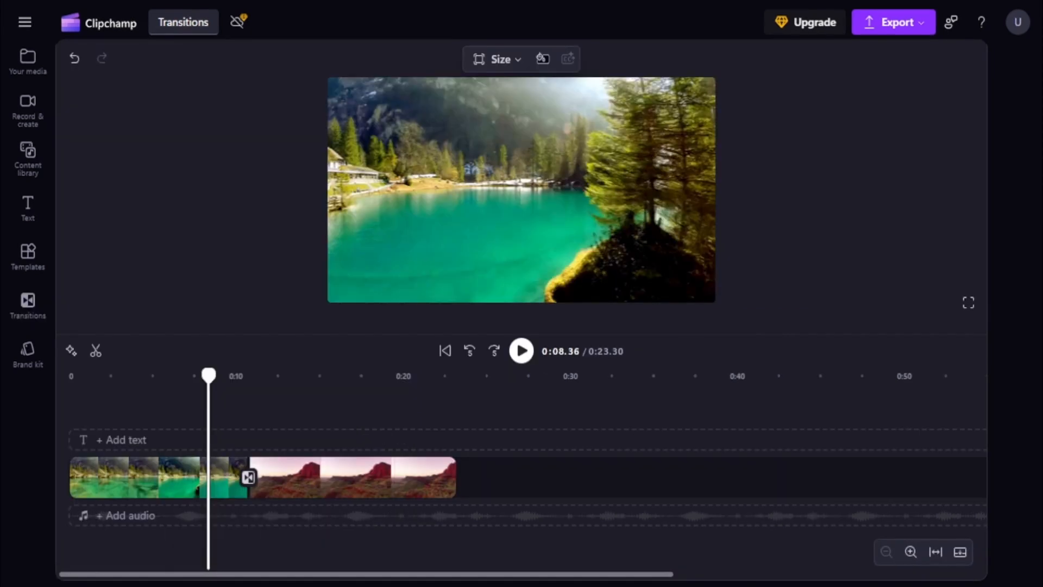
pyautogui.click(522, 351)
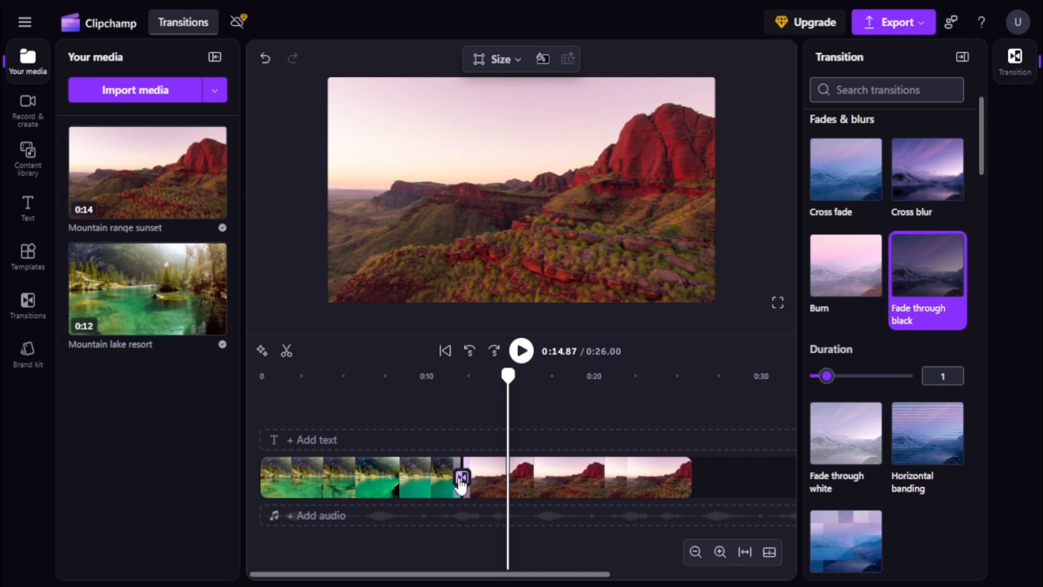
# - Try to delete the Fade through black transition, and preview playback across the join between the clips
pyautogui.rightClick(462, 483)
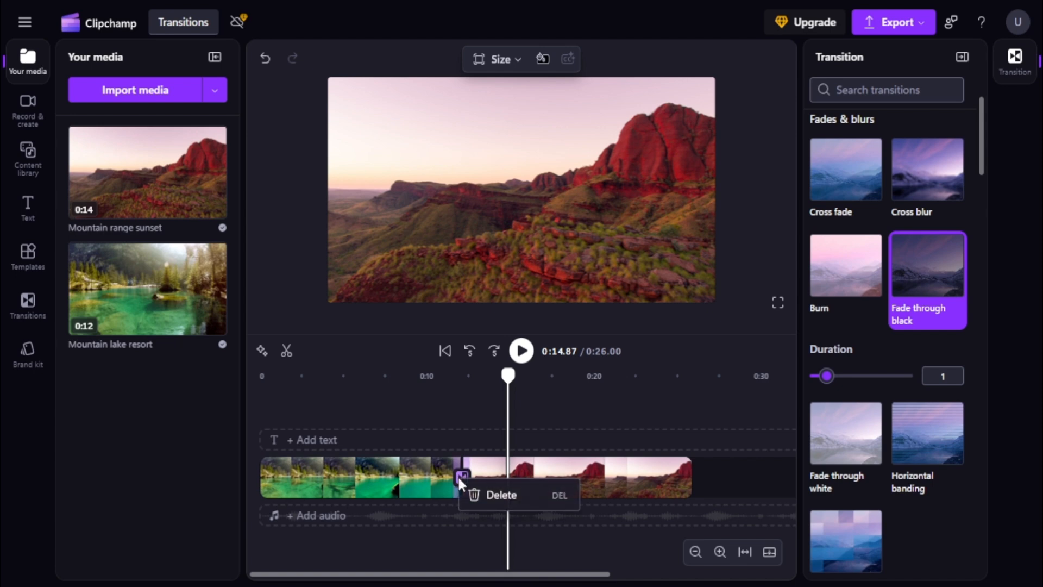
pyautogui.click(508, 502)
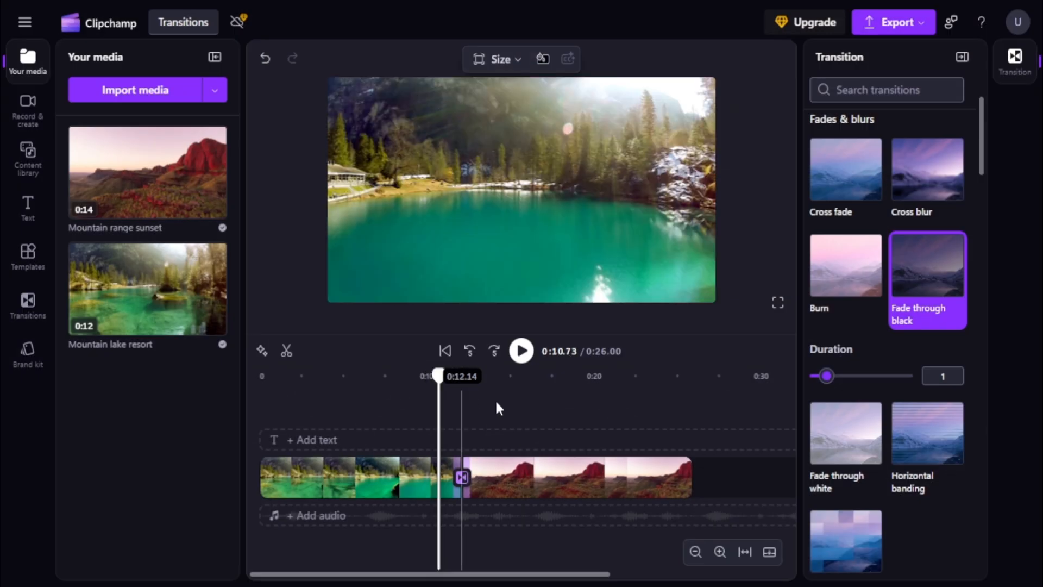
pyautogui.click(521, 351)
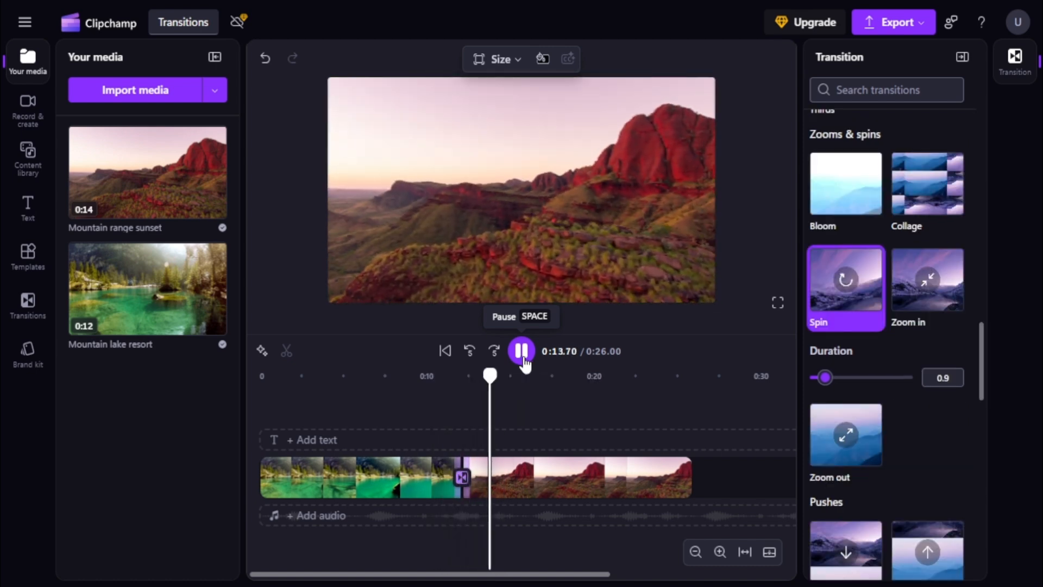
pyautogui.click(521, 352)
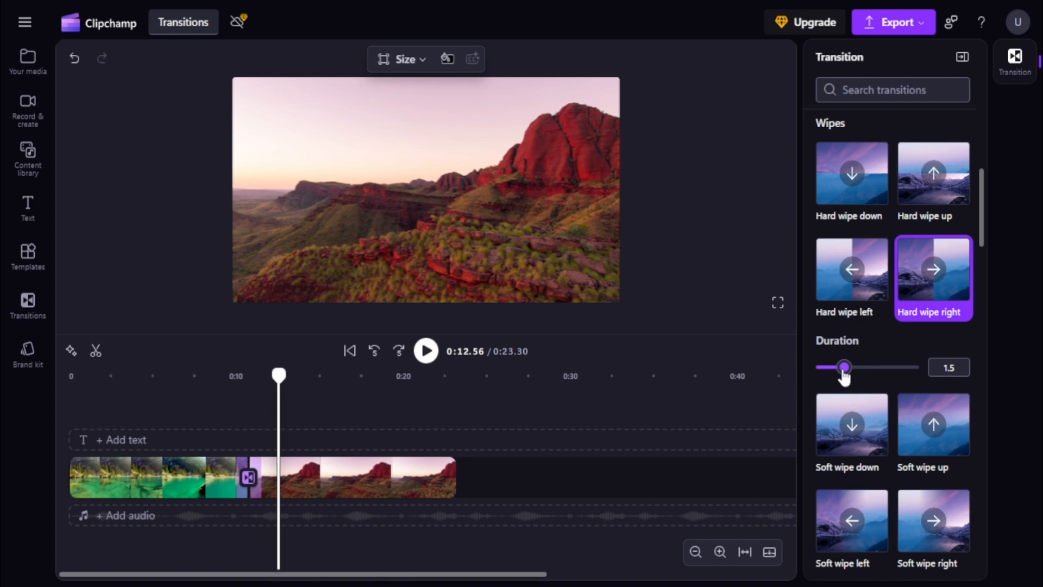
# - Try durations of 0.8 and 1.5 for the Hard wipe right transition with a playback preview, and lengthen it beyond 1.5
pyautogui.moveTo(844, 375)
pyautogui.mouseDown()
pyautogui.moveTo(879, 375)
pyautogui.moveTo(831, 375)
pyautogui.mouseUp()
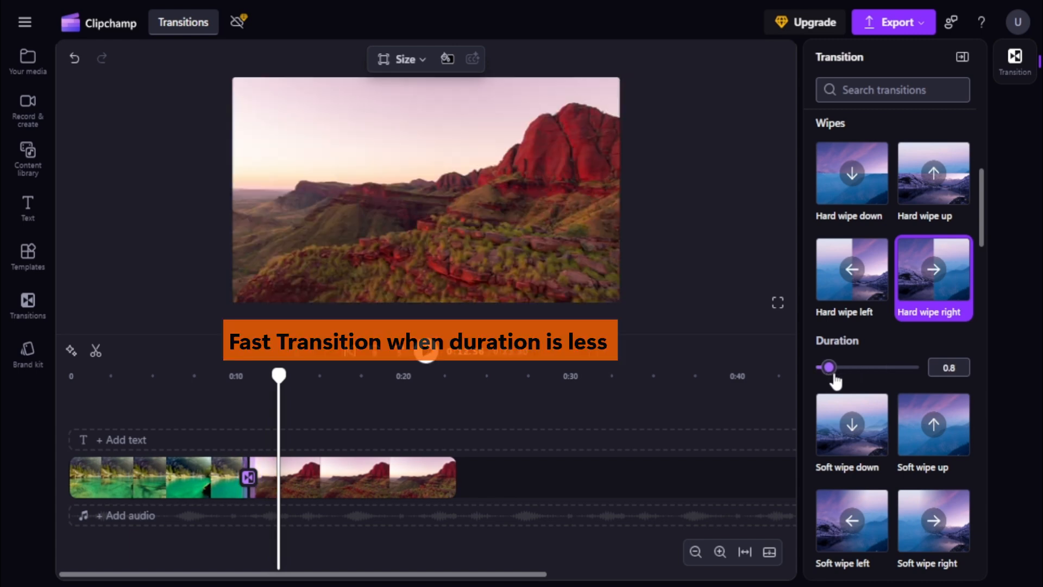
pyautogui.moveTo(829, 367)
pyautogui.mouseDown()
pyautogui.moveTo(875, 376)
pyautogui.moveTo(844, 370)
pyautogui.mouseUp()
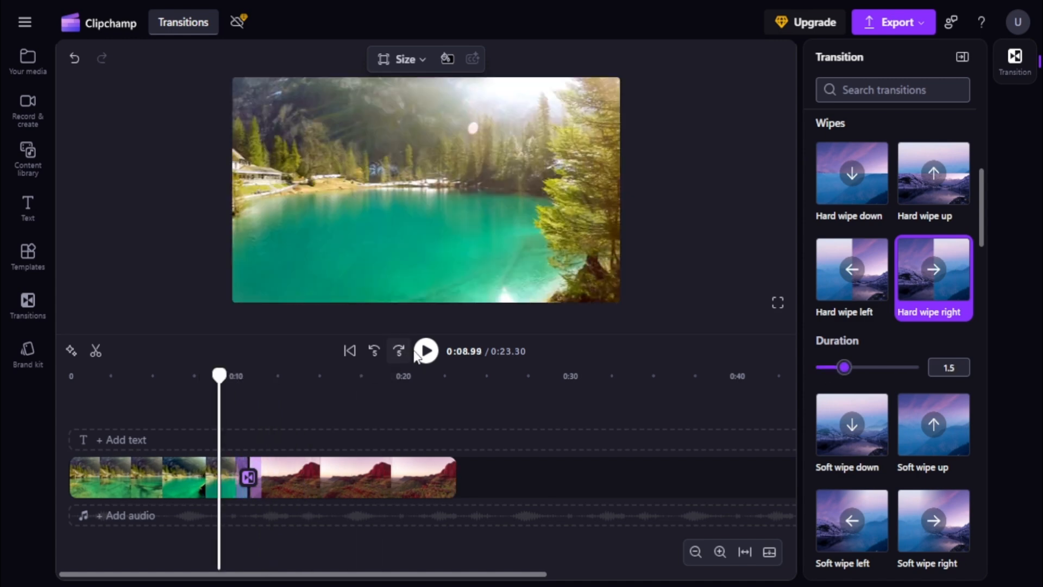
pyautogui.click(425, 352)
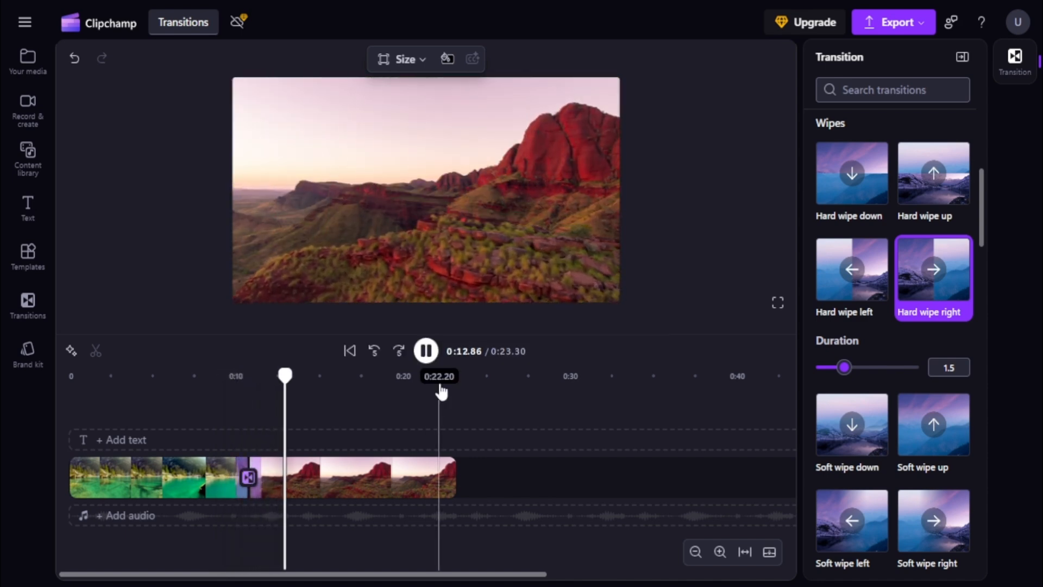
pyautogui.moveTo(844, 368); pyautogui.dragTo(875, 384)
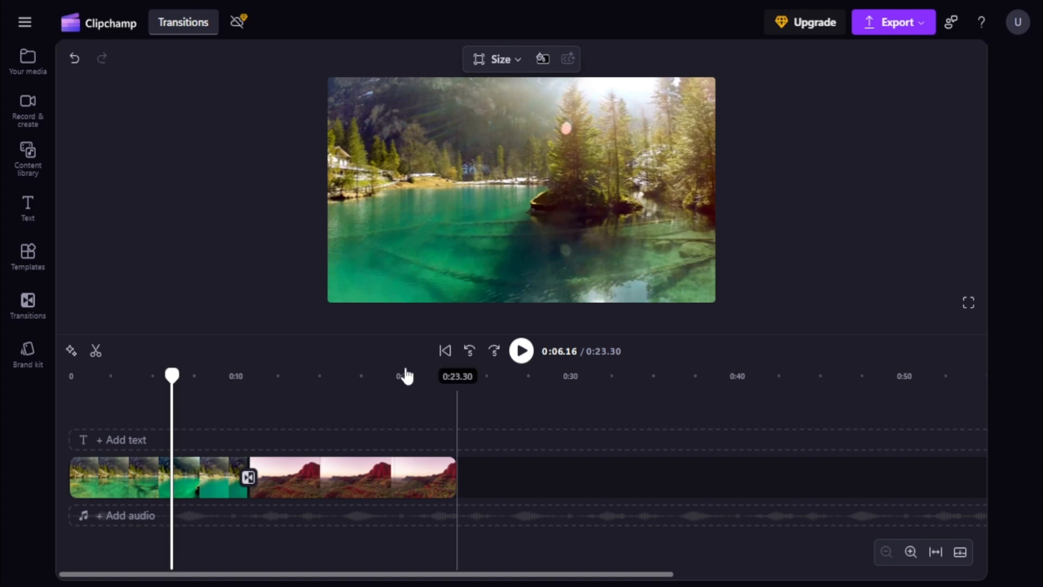
# - Browse the transitions library through the Zooms & spins and Wipes categories
pyautogui.click(37, 320)
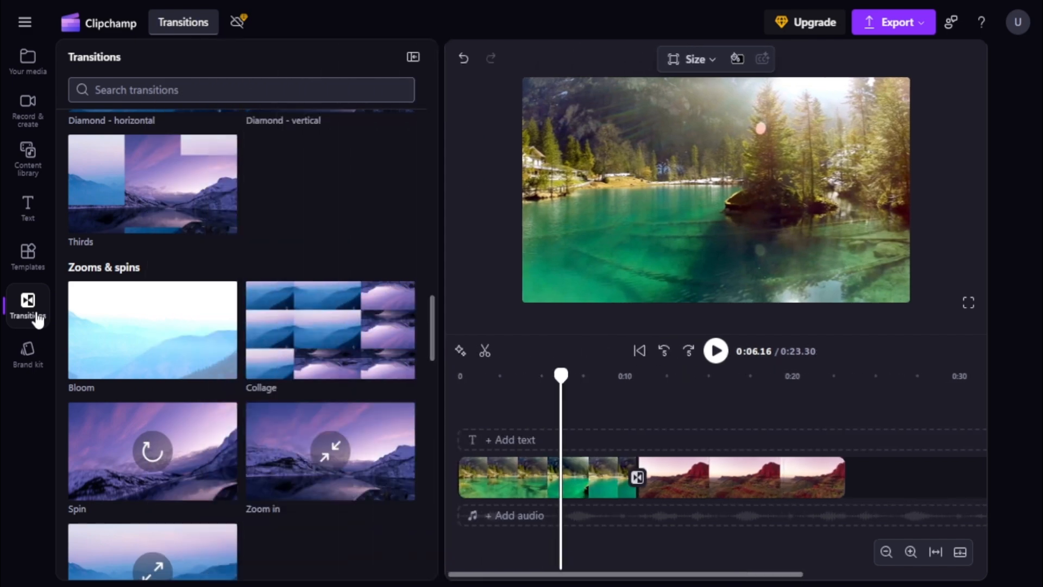
pyautogui.moveTo(318, 330)
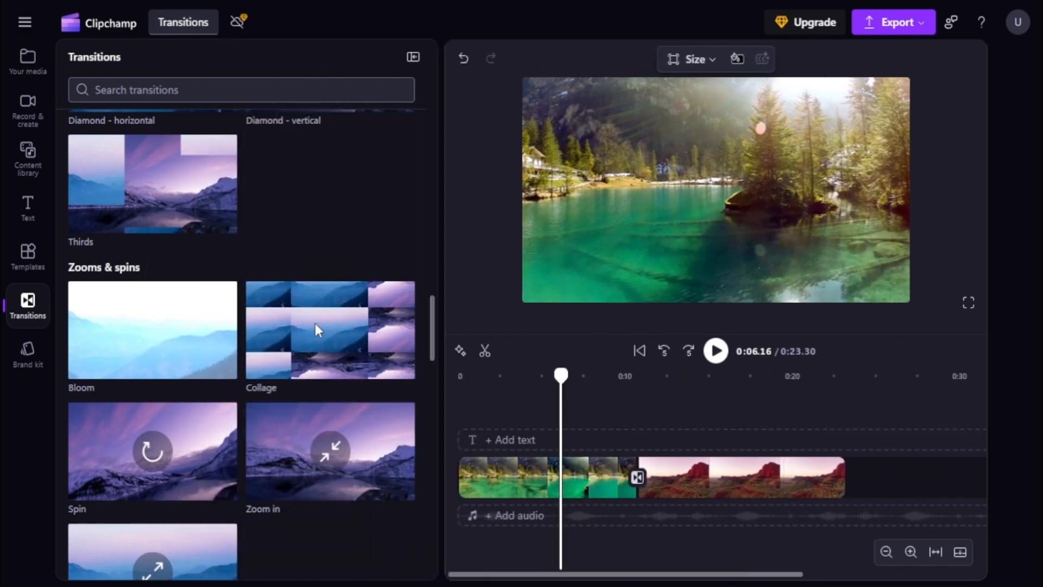
pyautogui.scroll(5, 314, 320)
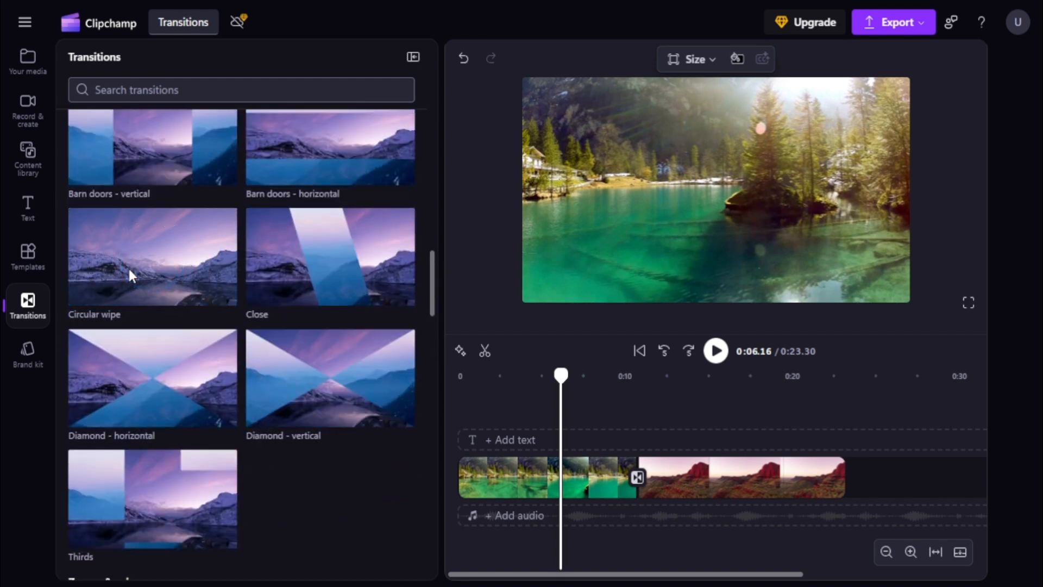
pyautogui.scroll(3, 136, 267)
pyautogui.scroll(3, 147, 268)
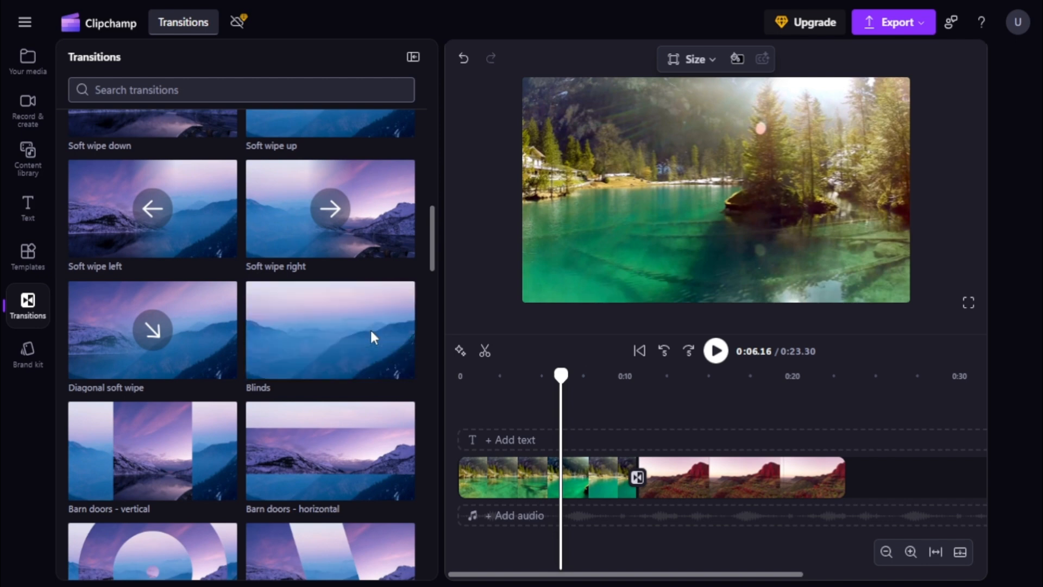
pyautogui.scroll(3, 328, 286)
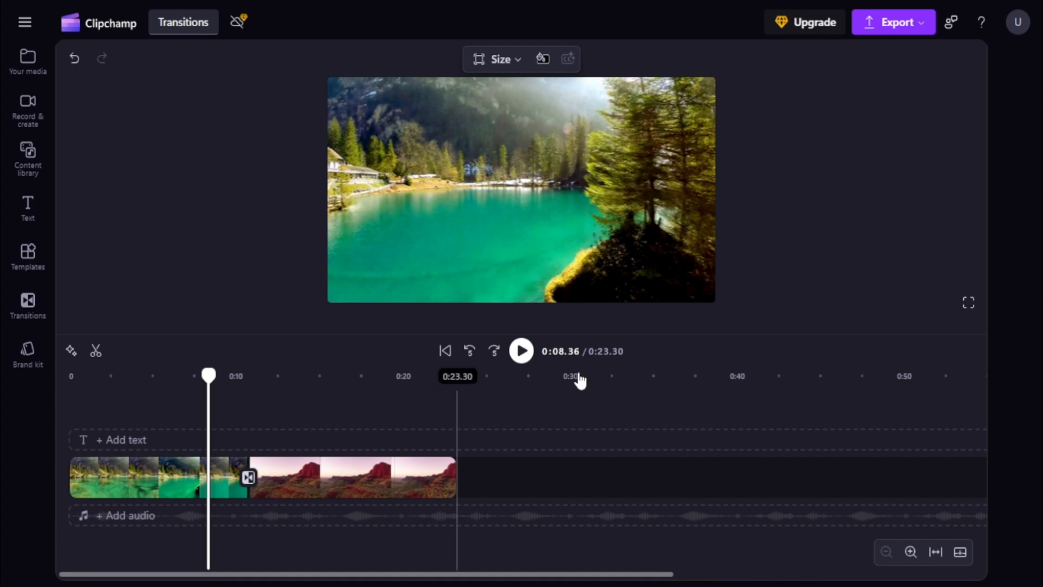
# - Play back the transition between the two clips and export the video at 1080p
pyautogui.click(523, 353)
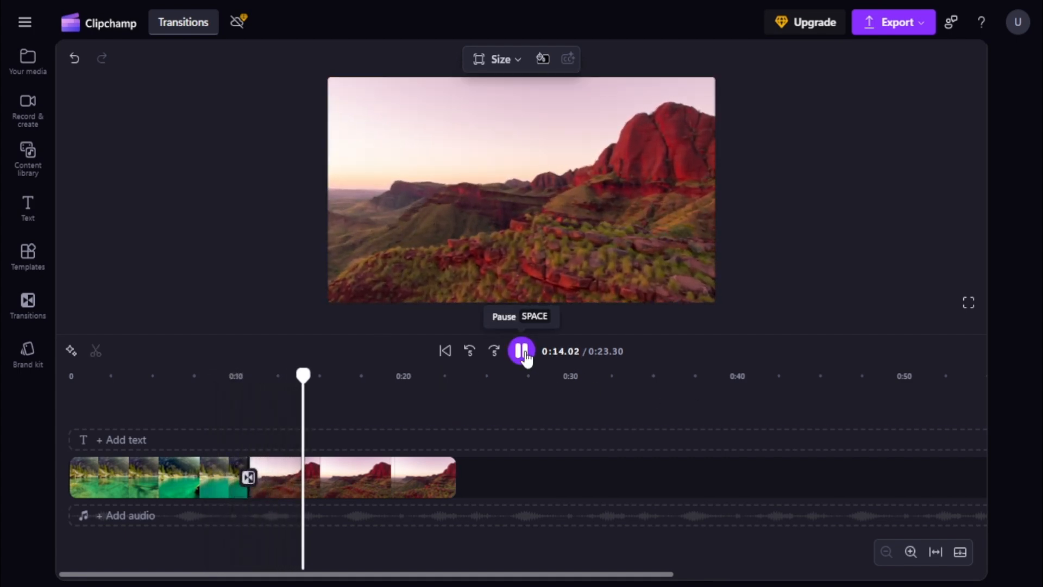
pyautogui.click(523, 352)
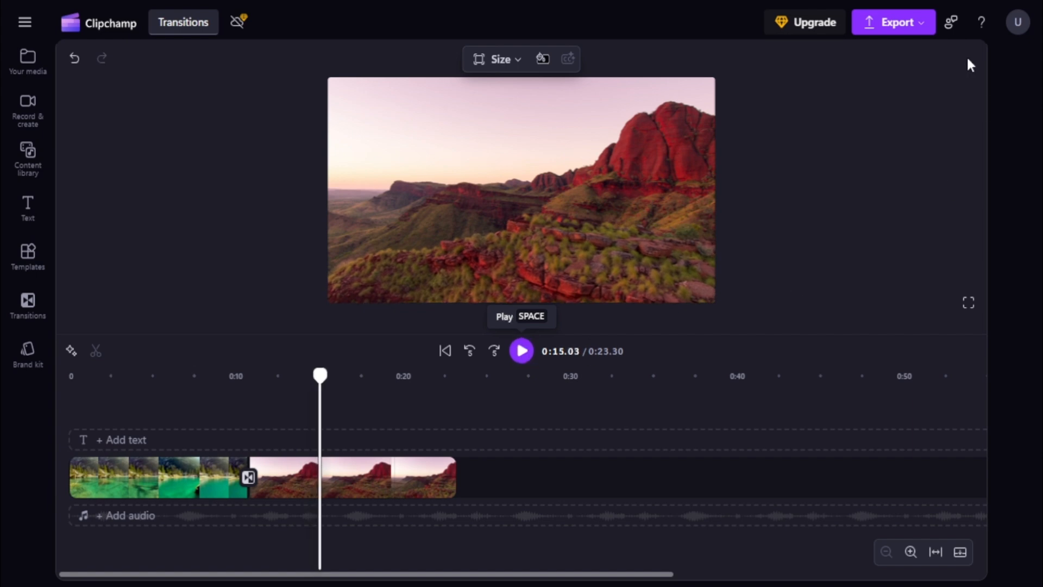
pyautogui.click(927, 37)
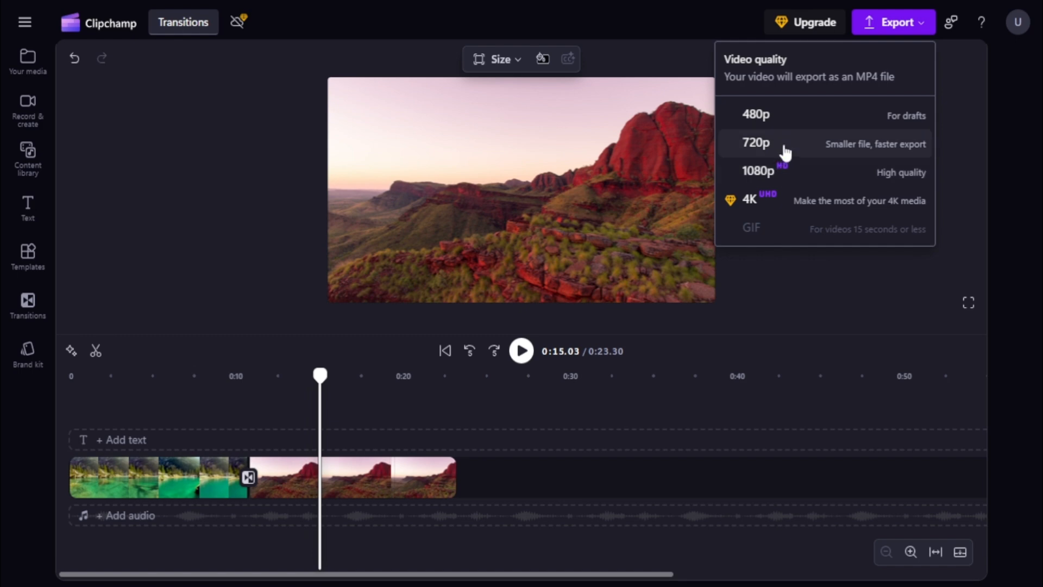
pyautogui.click(781, 173)
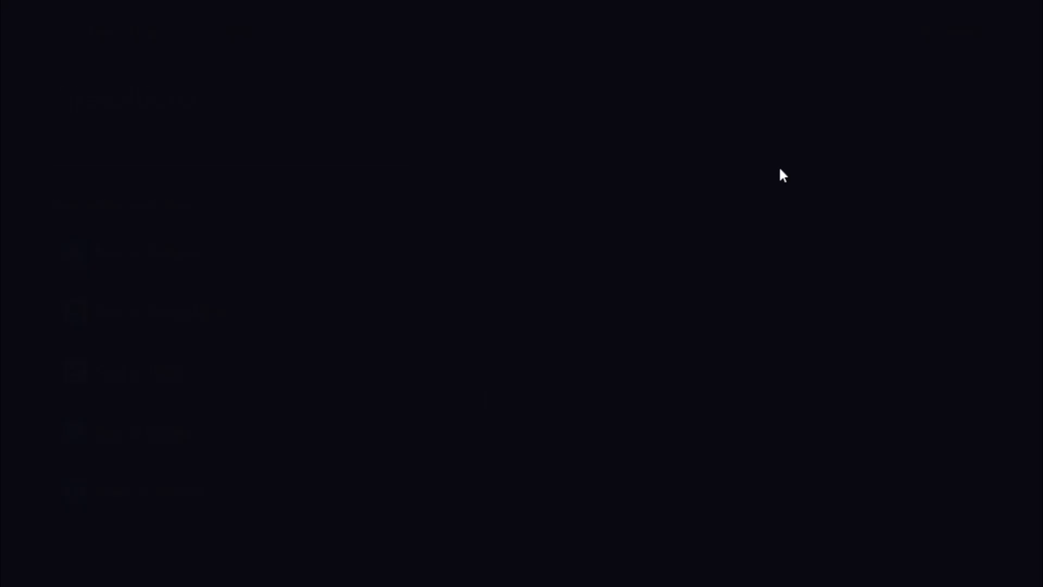